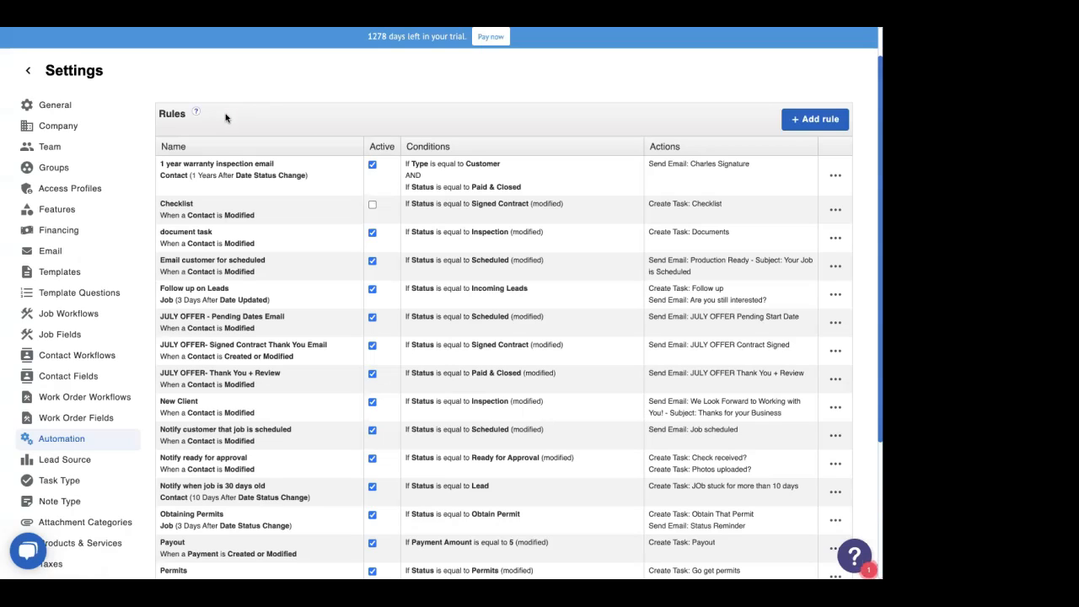
Start a new automation rule from the Rules list
scroll(225, 118, up, 1)
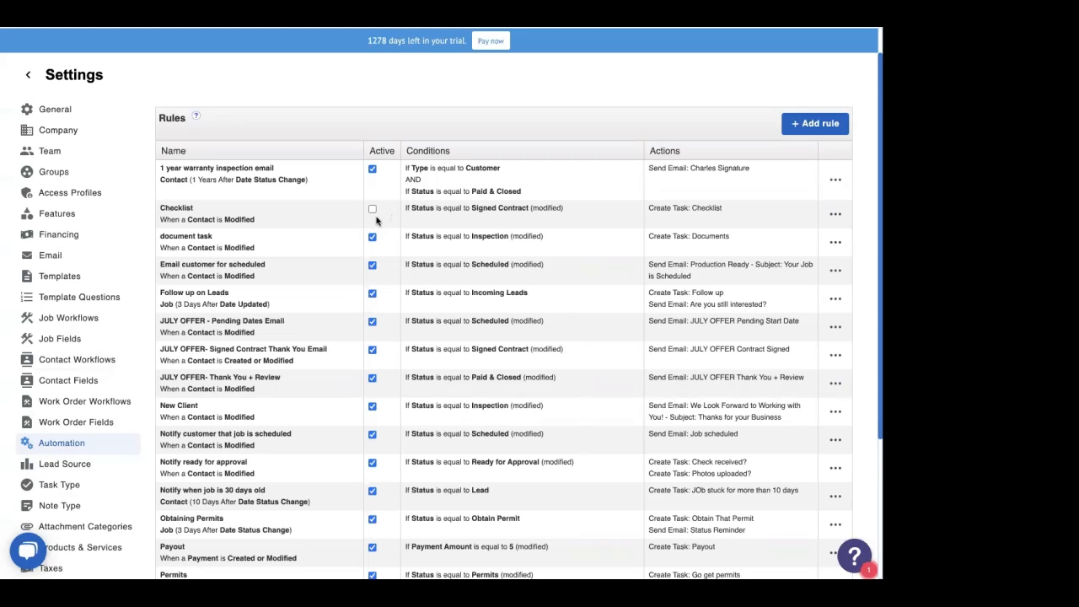
scroll(379, 218, down, 3)
scroll(376, 220, up, 3)
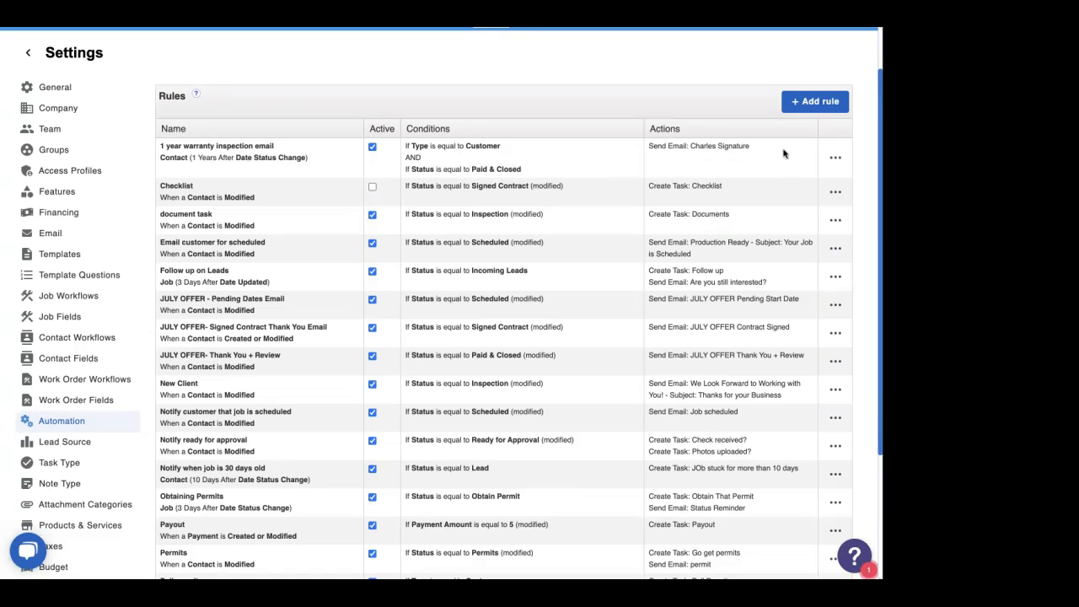
click(809, 102)
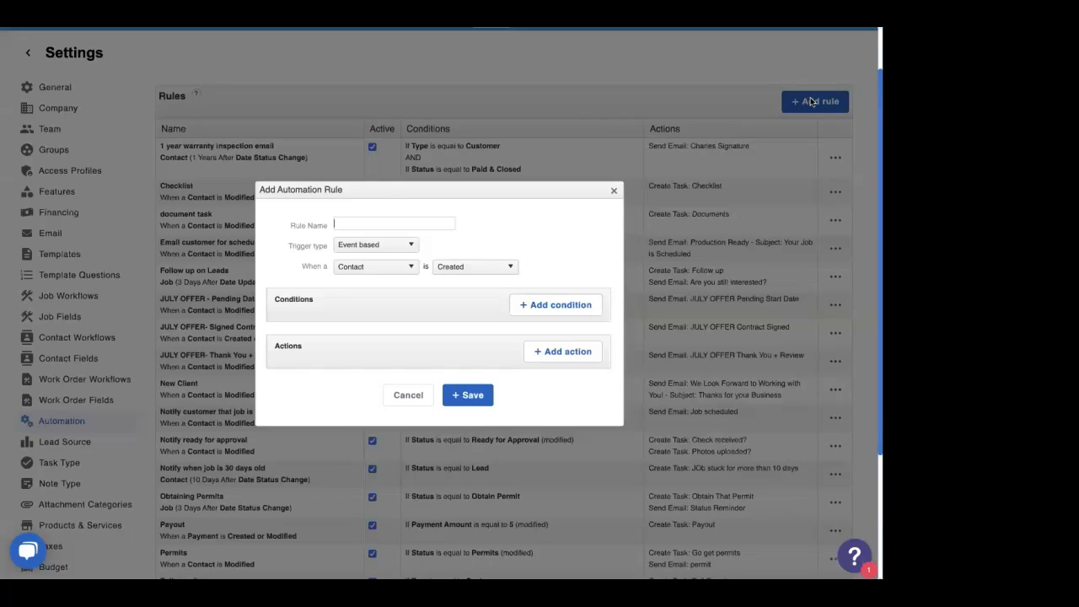
Switch the rule's trigger type to Time based and back to Event based
click(411, 248)
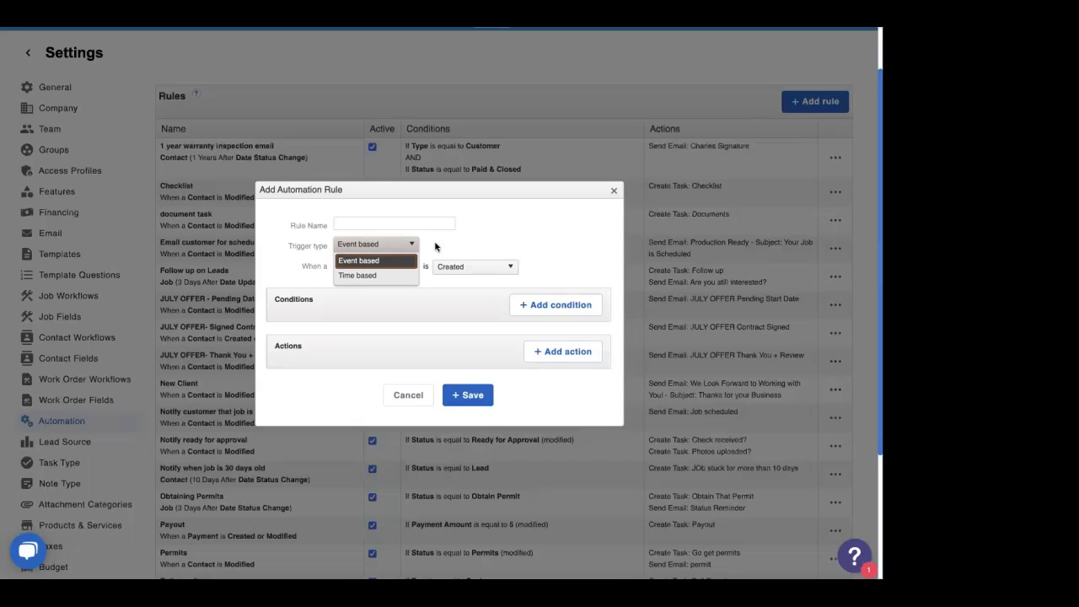
click(379, 278)
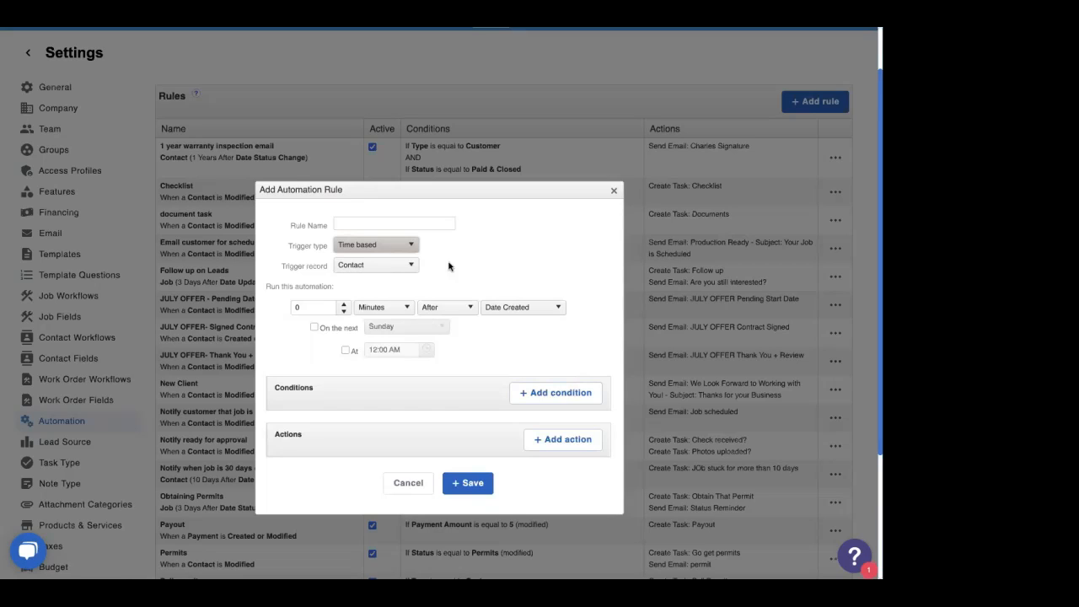
click(399, 246)
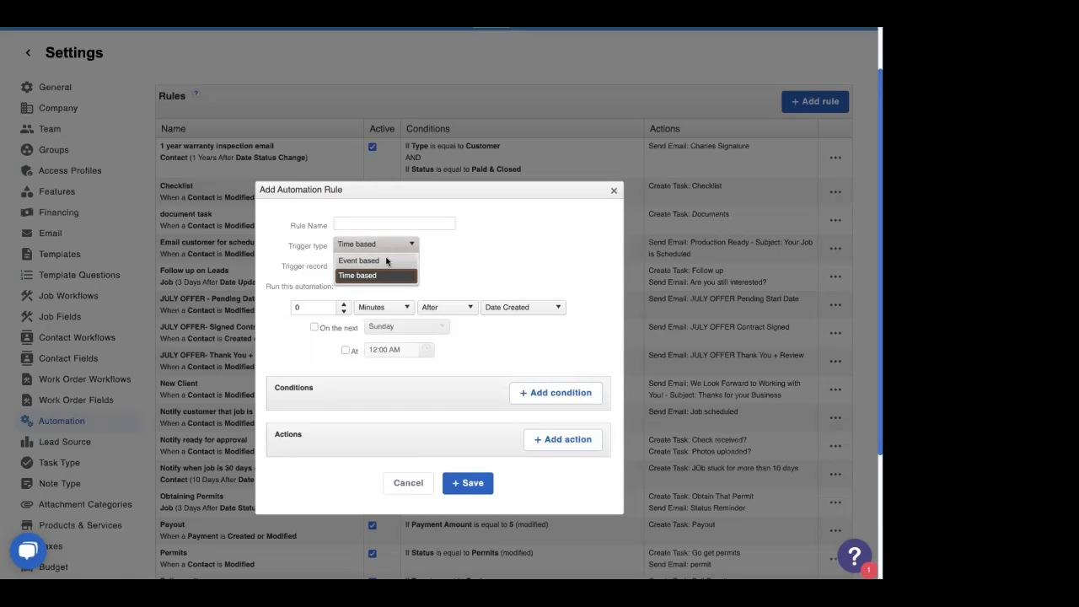
click(387, 261)
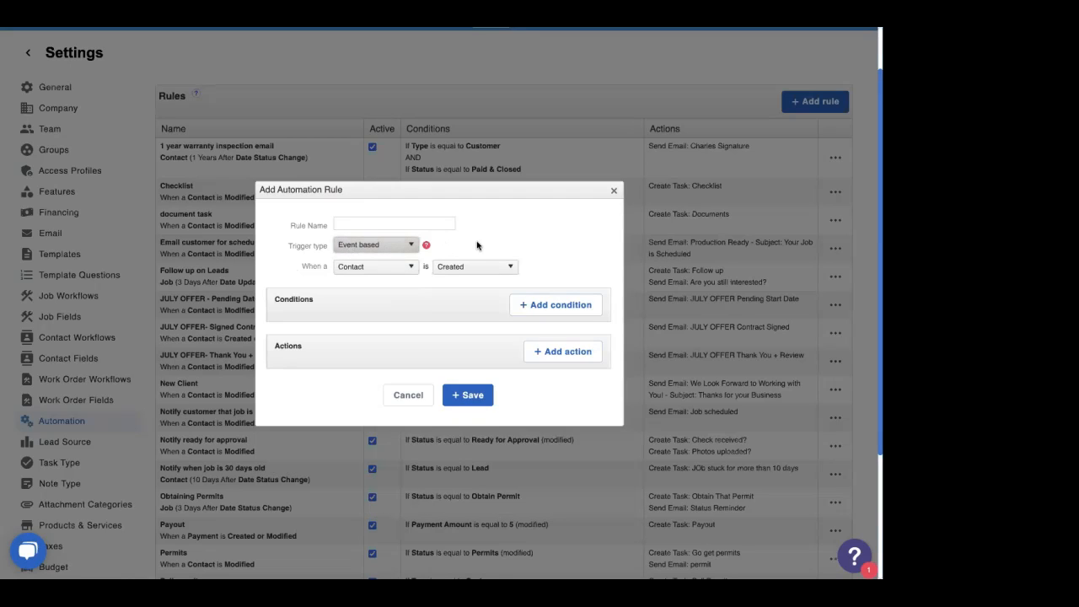
Set the event-based rule to run when a Job is Modified
click(372, 266)
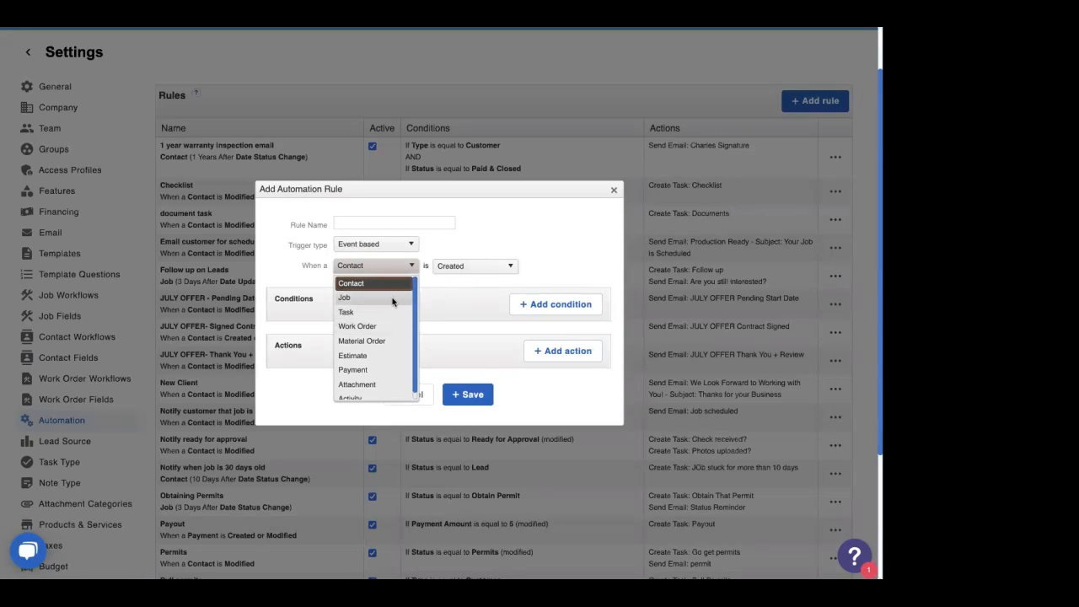
click(393, 299)
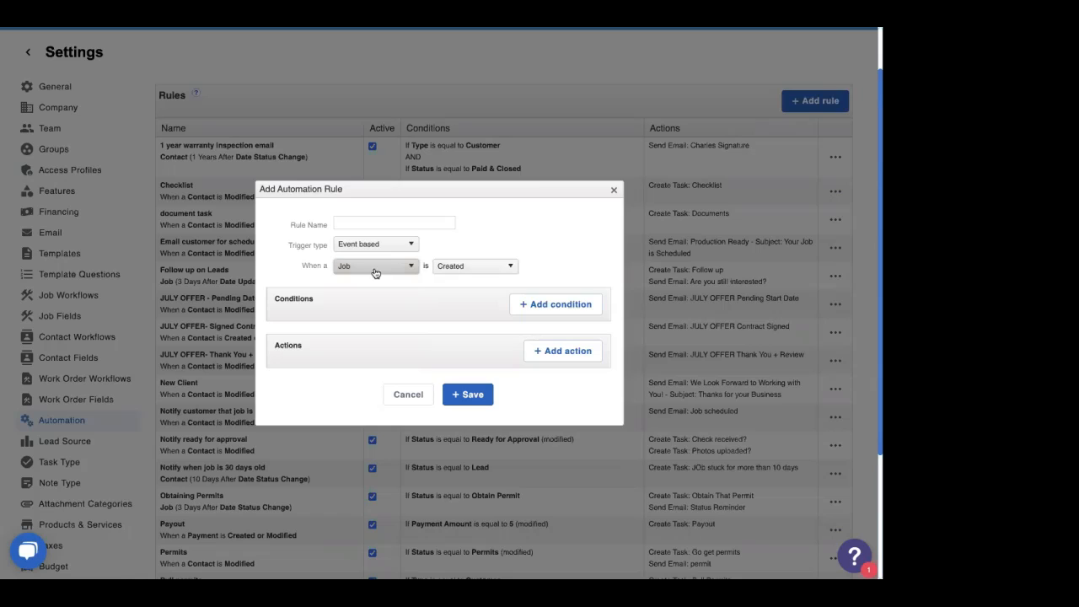
click(475, 268)
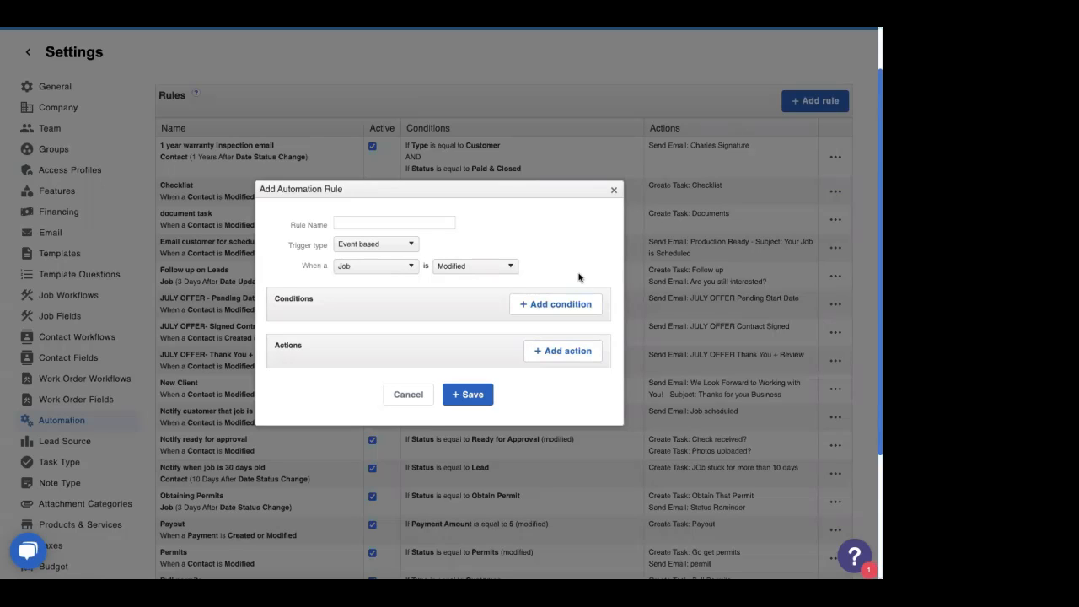
Start a job condition for the rule and choose Status as the field it checks
click(564, 305)
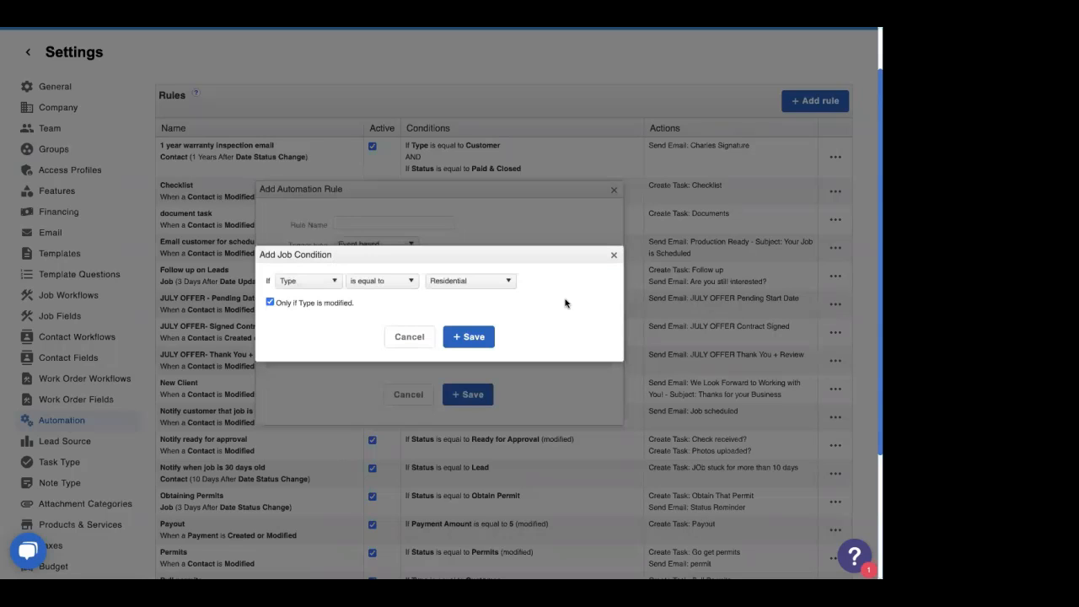
click(307, 283)
scroll(315, 346, down, 1)
scroll(314, 345, down, 10)
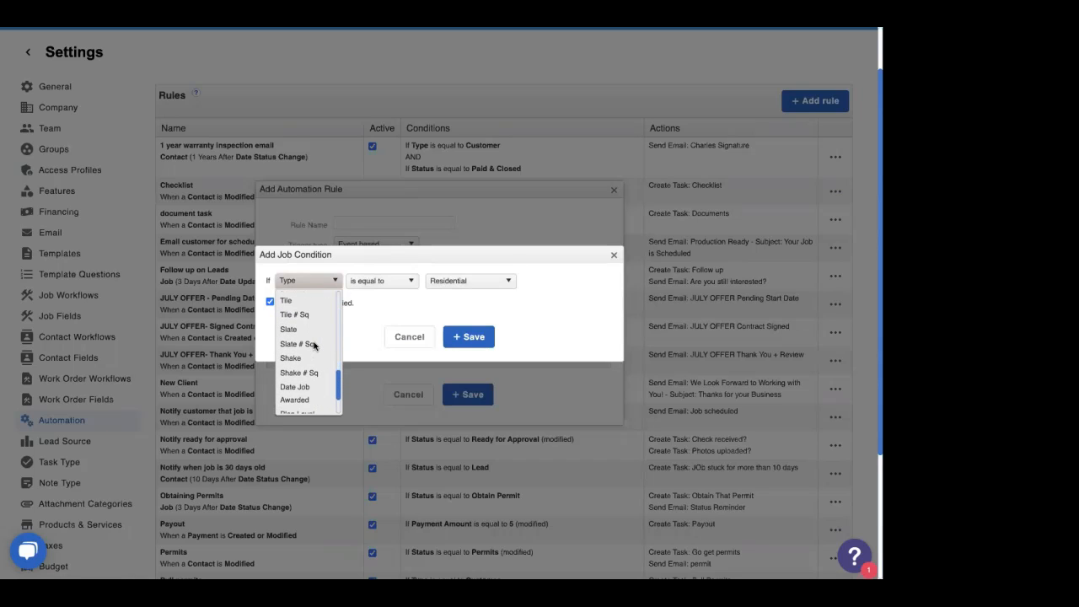
scroll(314, 345, up, 10)
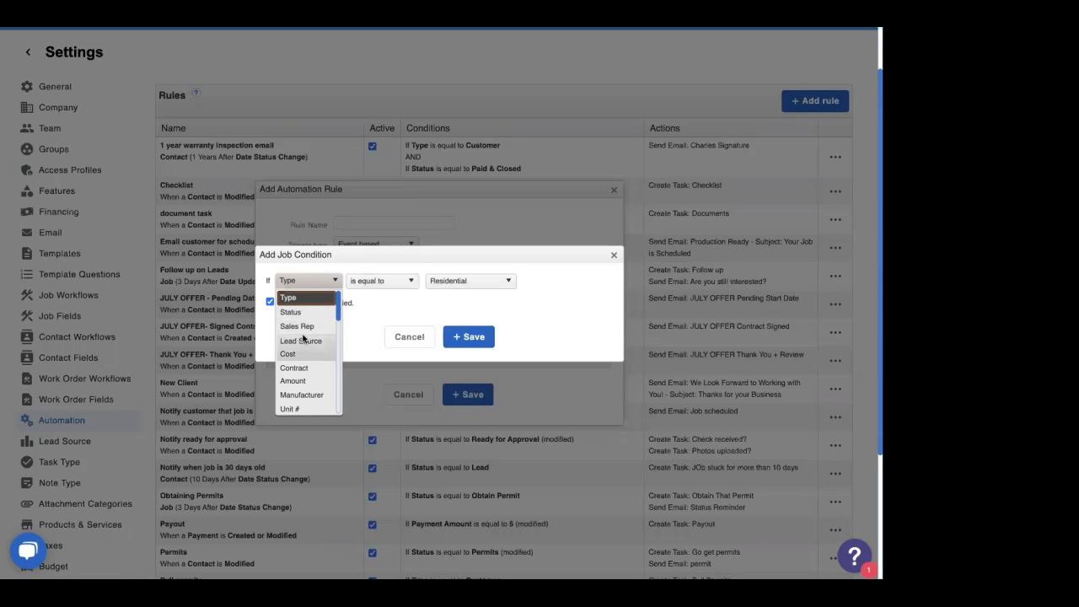
scroll(303, 338, up, 1)
scroll(301, 338, down, 1)
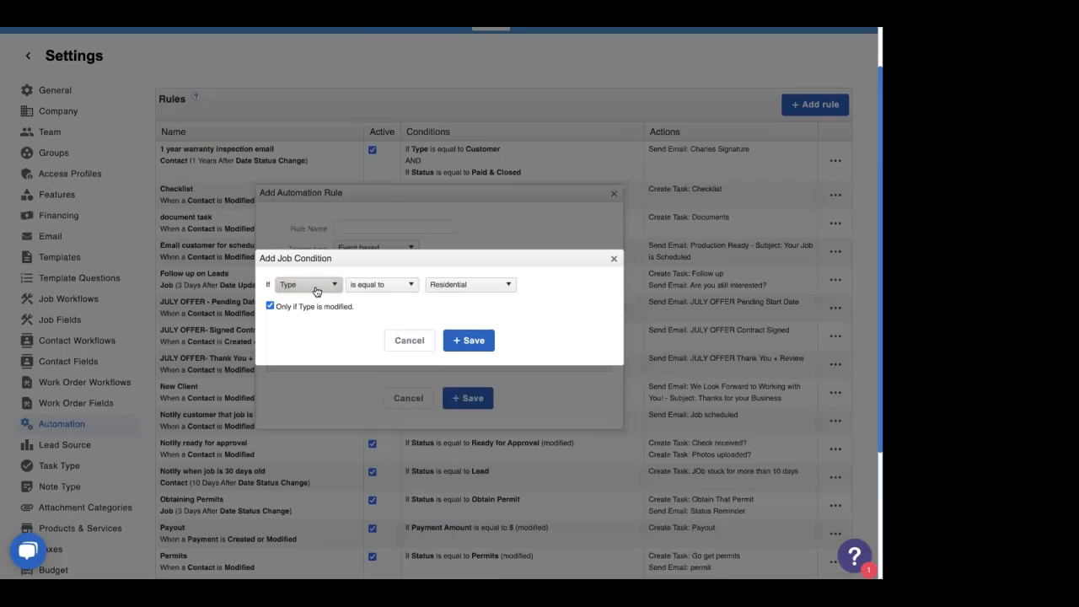
click(314, 284)
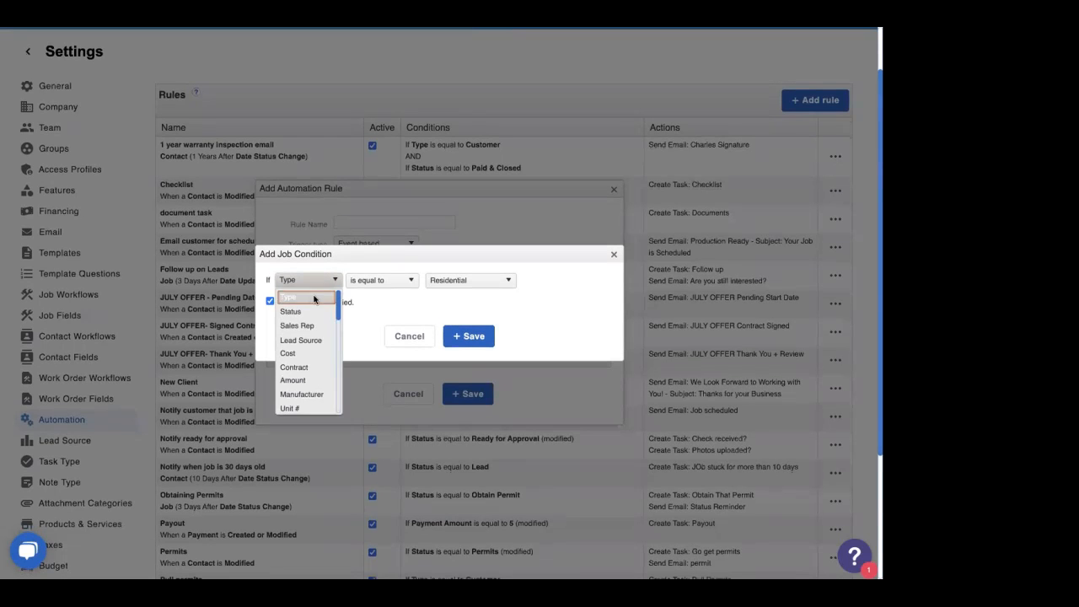
scroll(309, 331, down, 10)
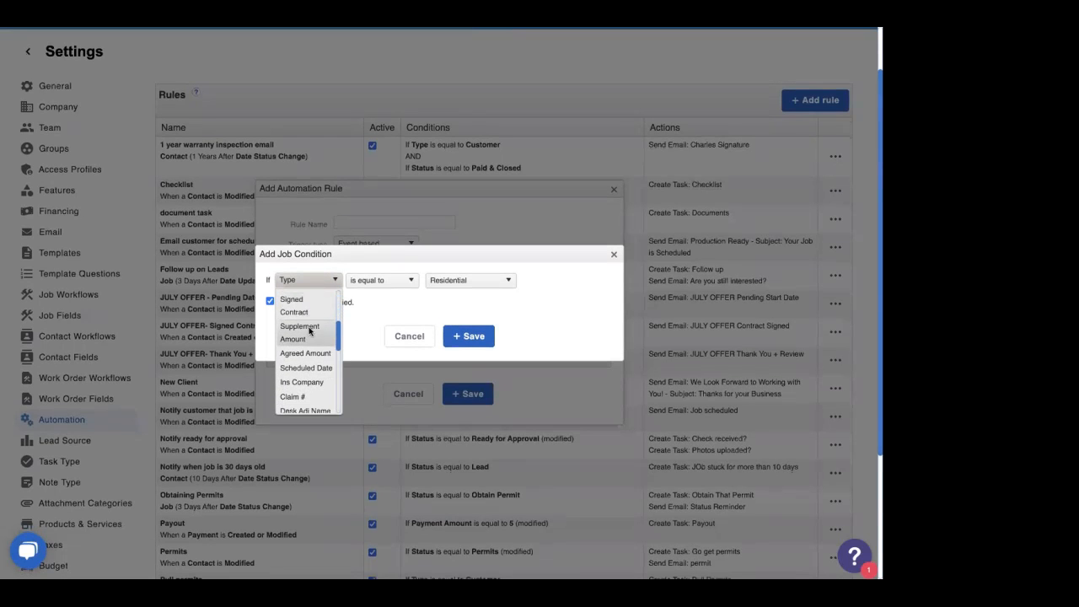
scroll(309, 332, up, 10)
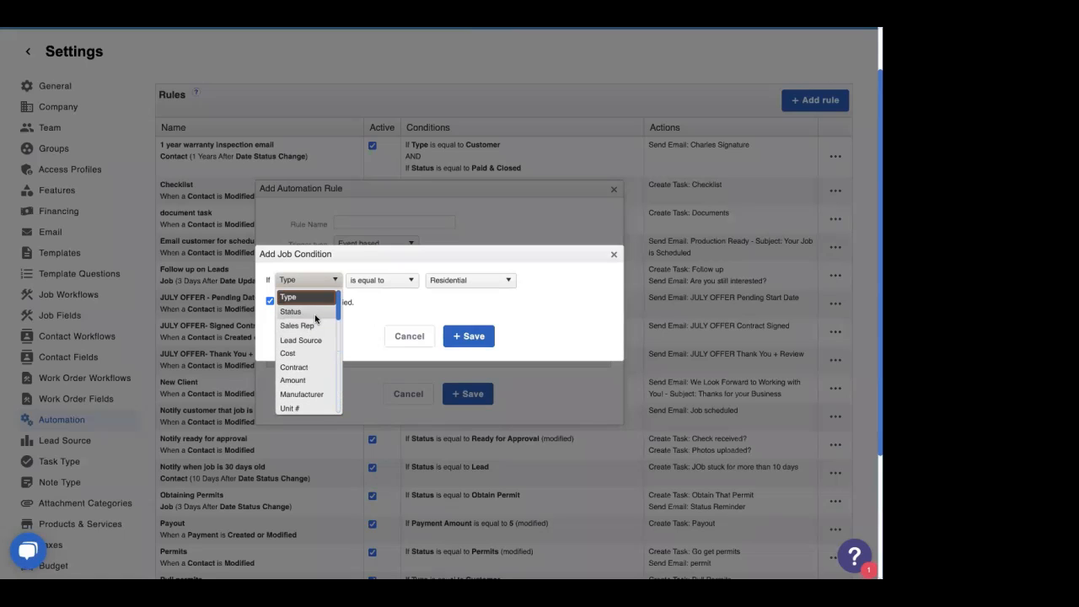
click(315, 313)
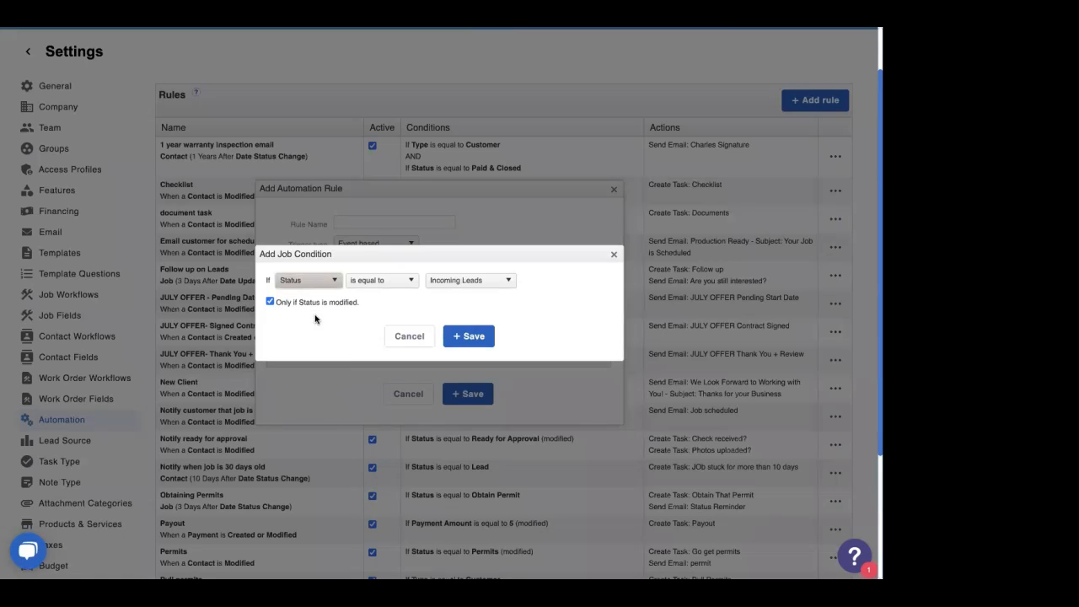
Set the status condition to is equal to Signed Contract, keep it limited to when Status is modified, and save it
click(381, 285)
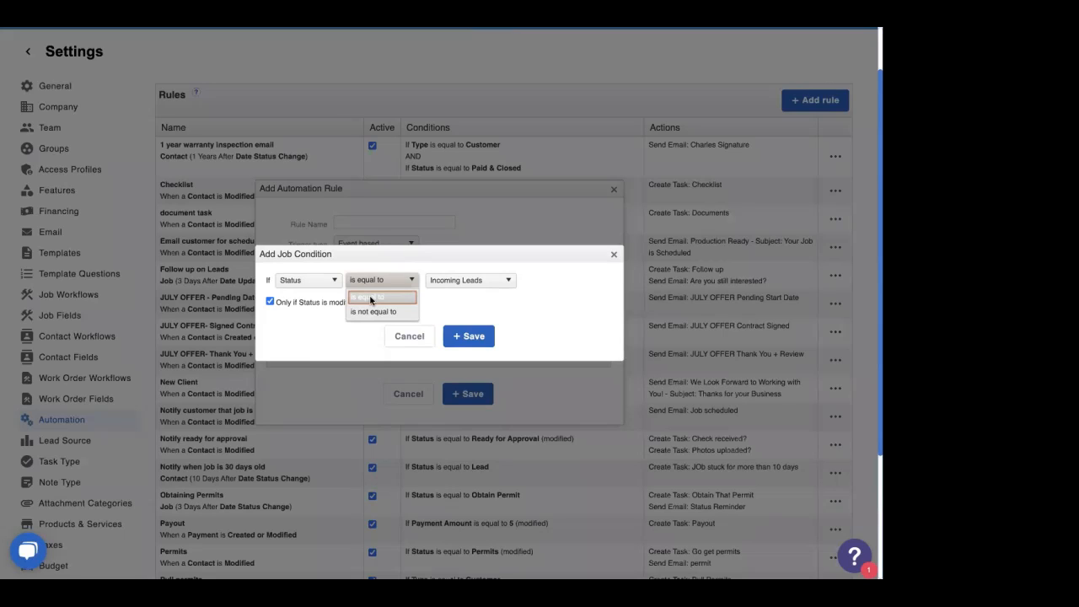
click(459, 280)
scroll(465, 333, down, 3)
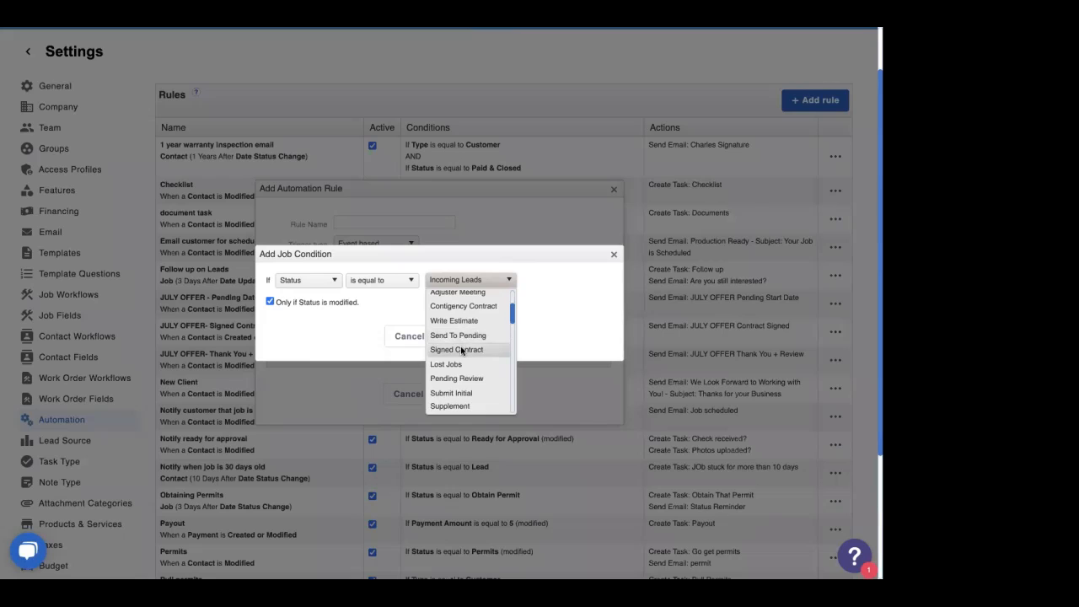
click(461, 349)
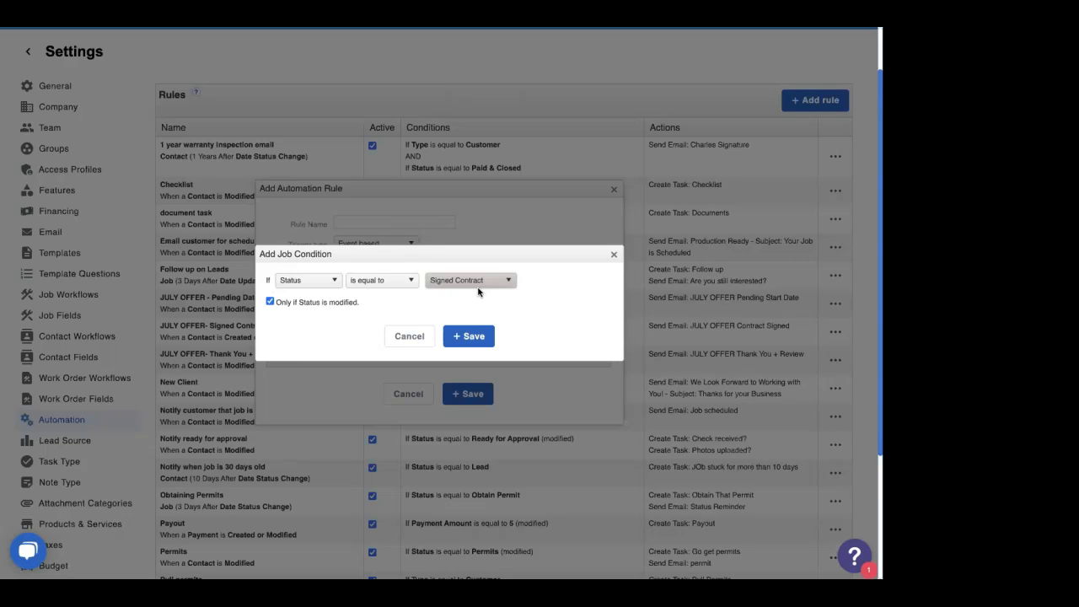
click(271, 302)
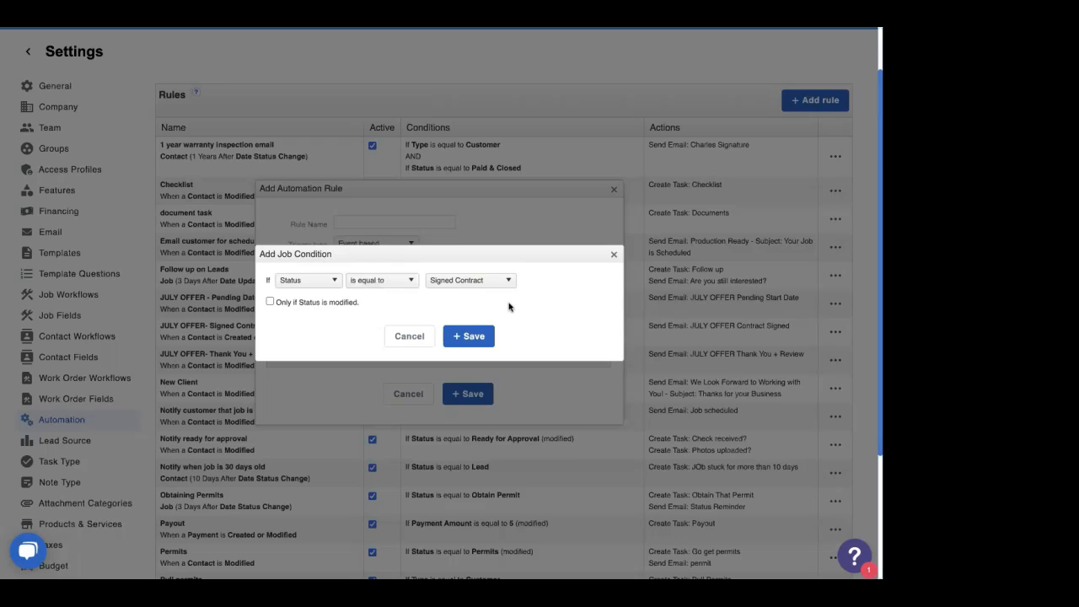
click(269, 302)
click(469, 337)
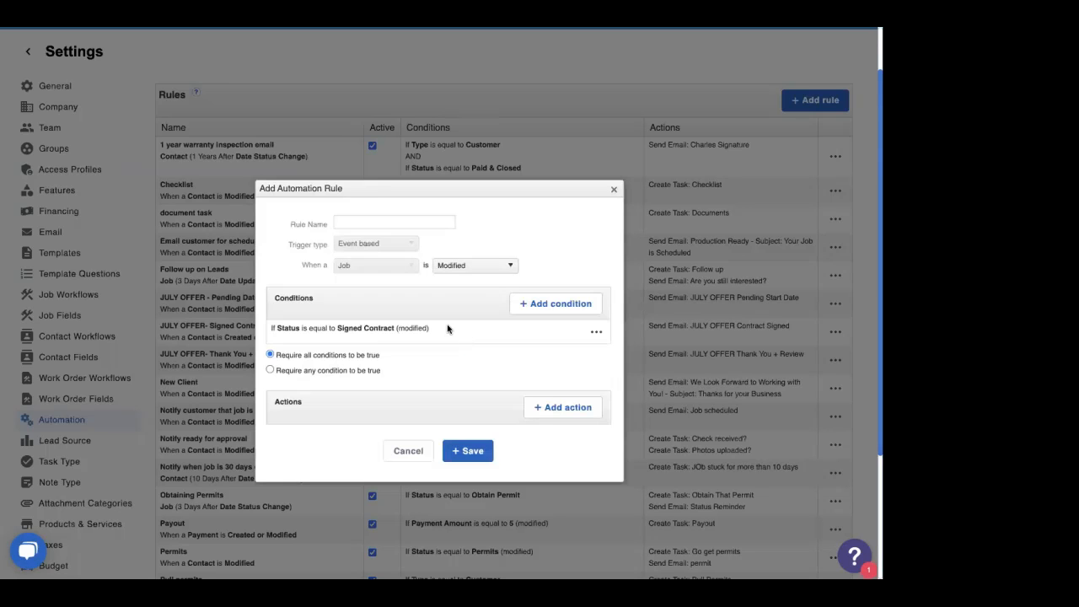
Add a job condition for Type is equal to Commercial without the modified-only restriction, and require all conditions to be true
click(527, 305)
click(325, 283)
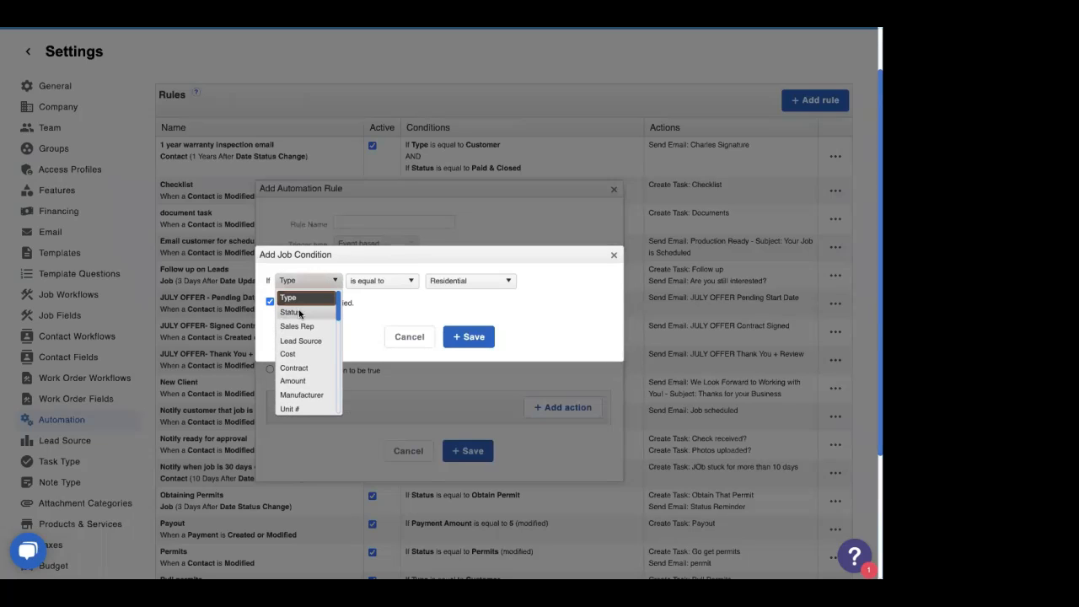
click(385, 307)
click(447, 284)
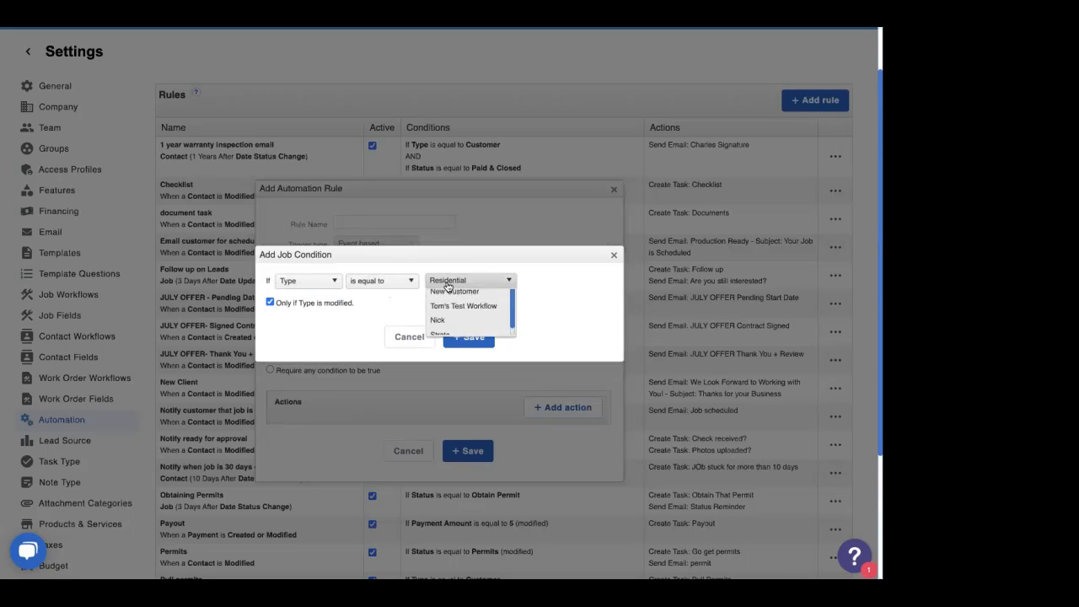
click(446, 309)
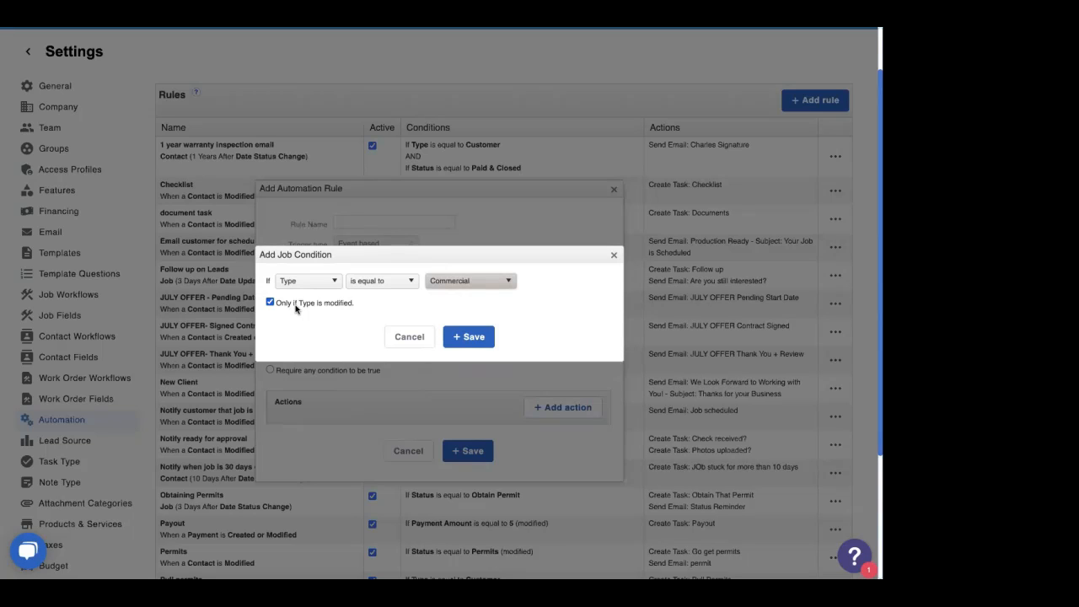
click(295, 309)
click(456, 337)
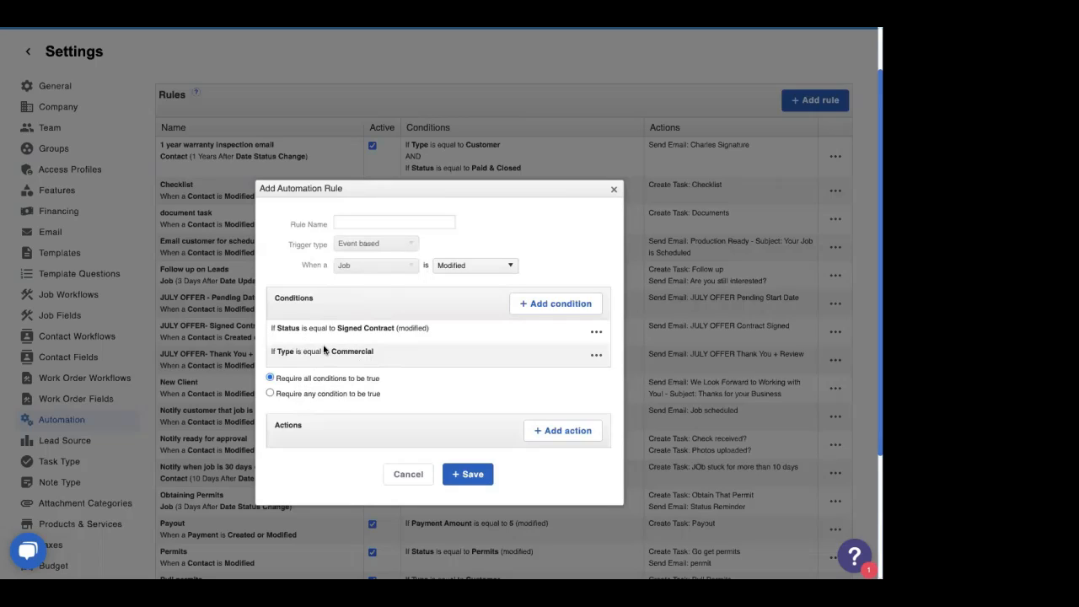
click(295, 394)
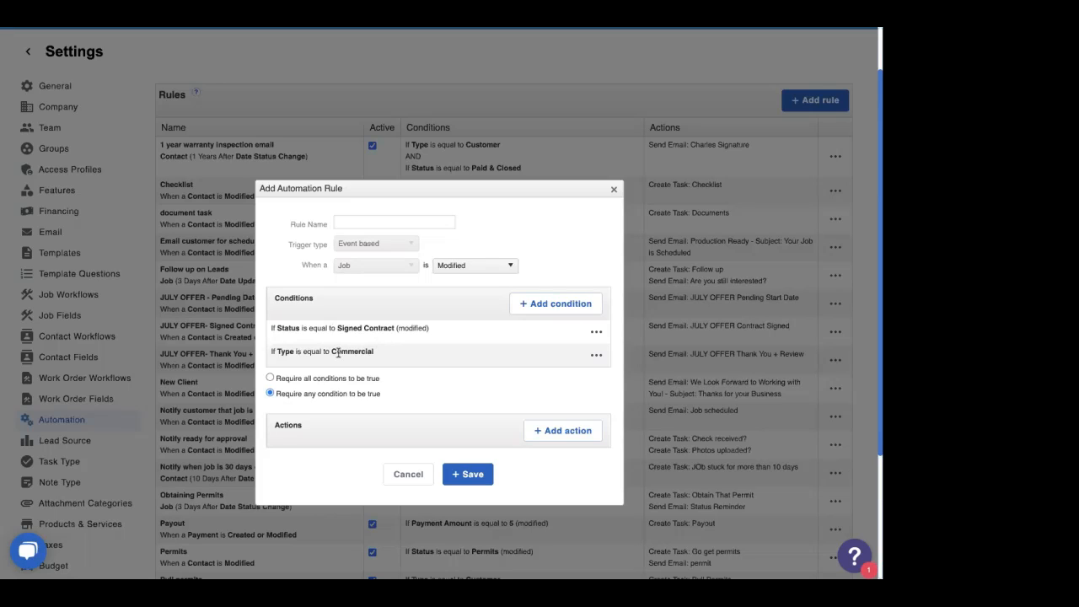
click(312, 379)
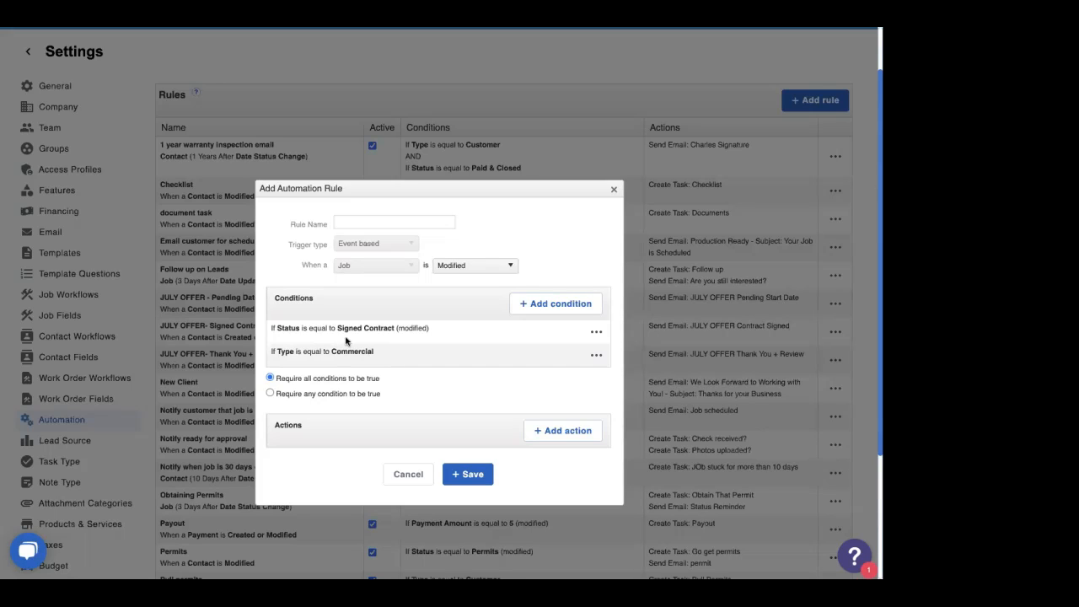
click(548, 436)
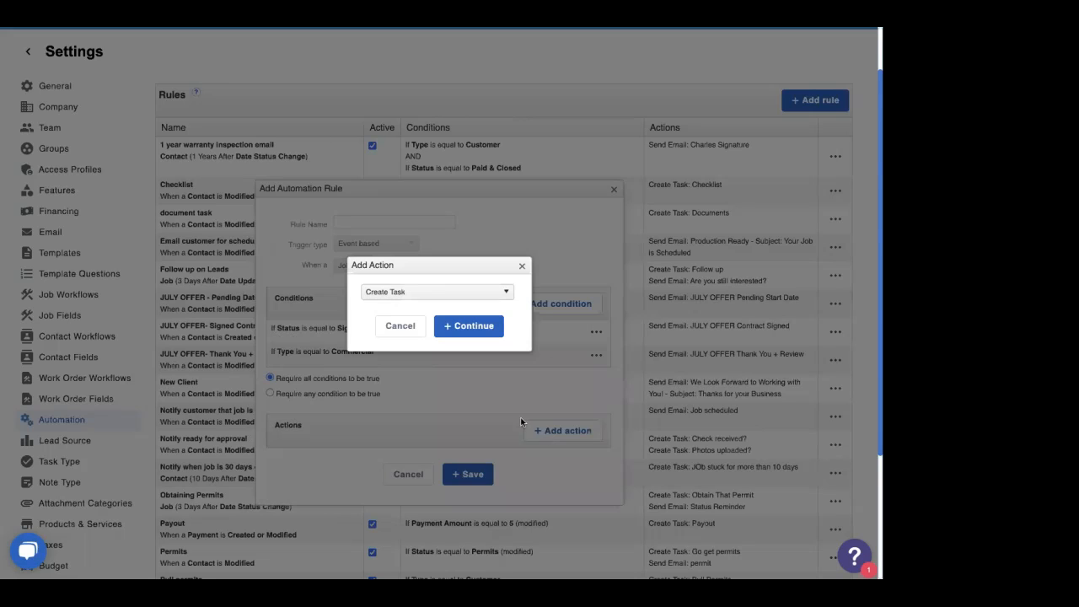
click(451, 292)
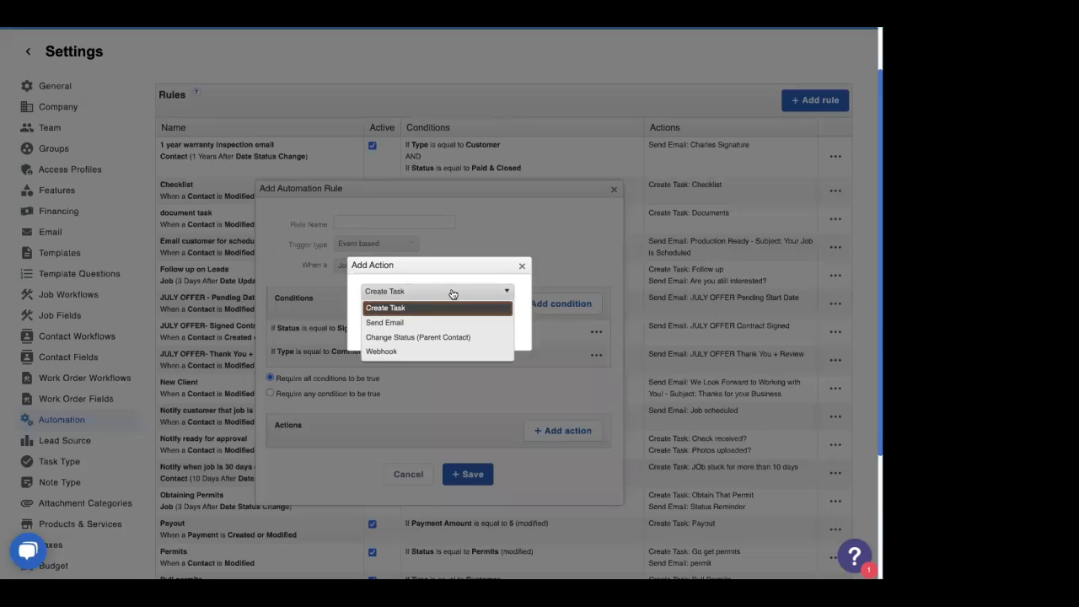
click(438, 338)
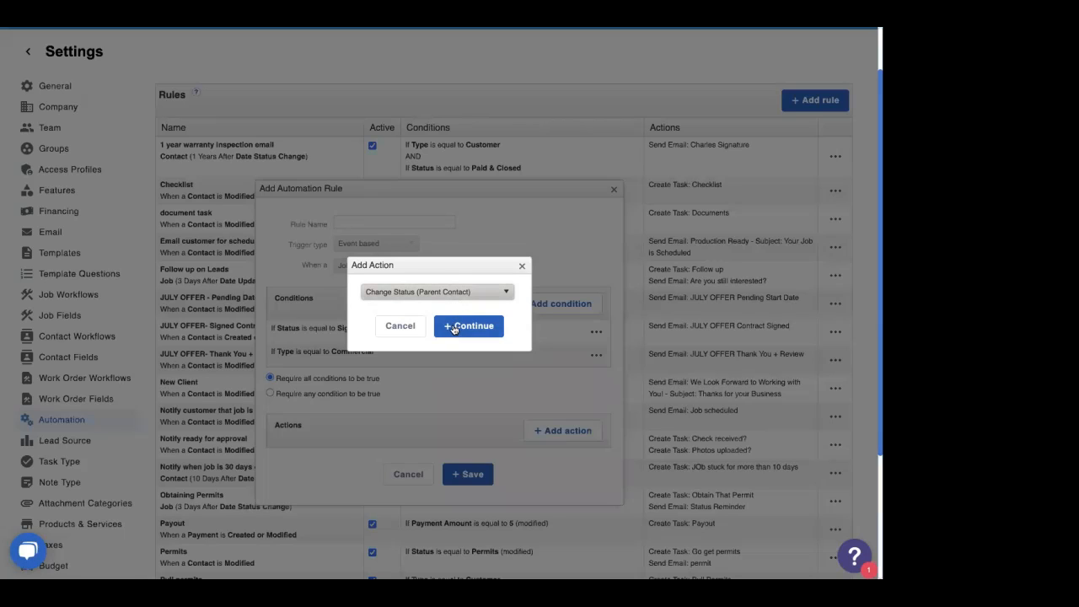
drag(448, 268, 447, 324)
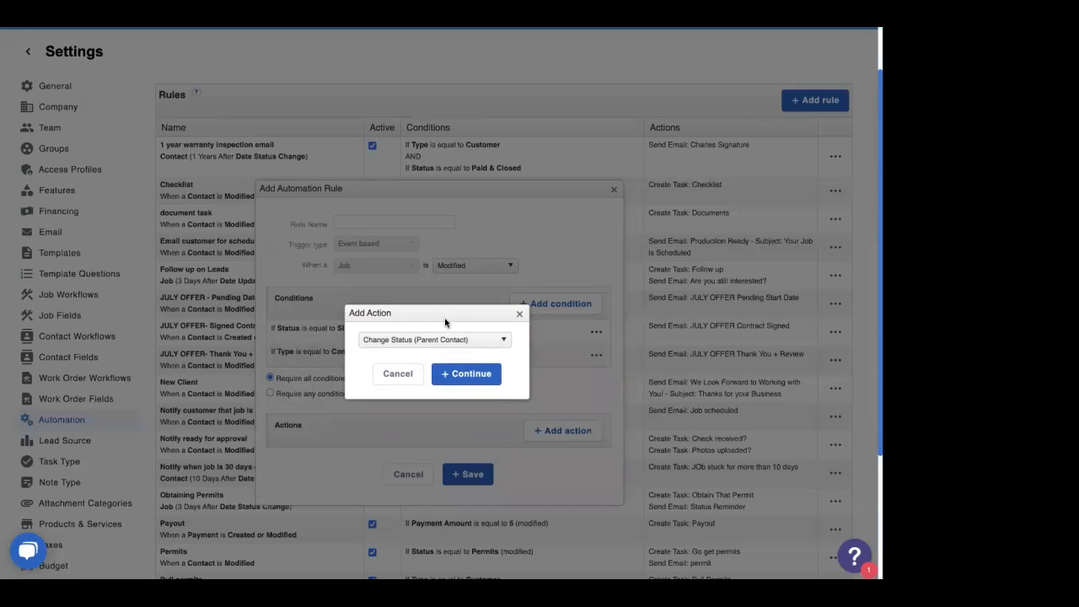
click(456, 377)
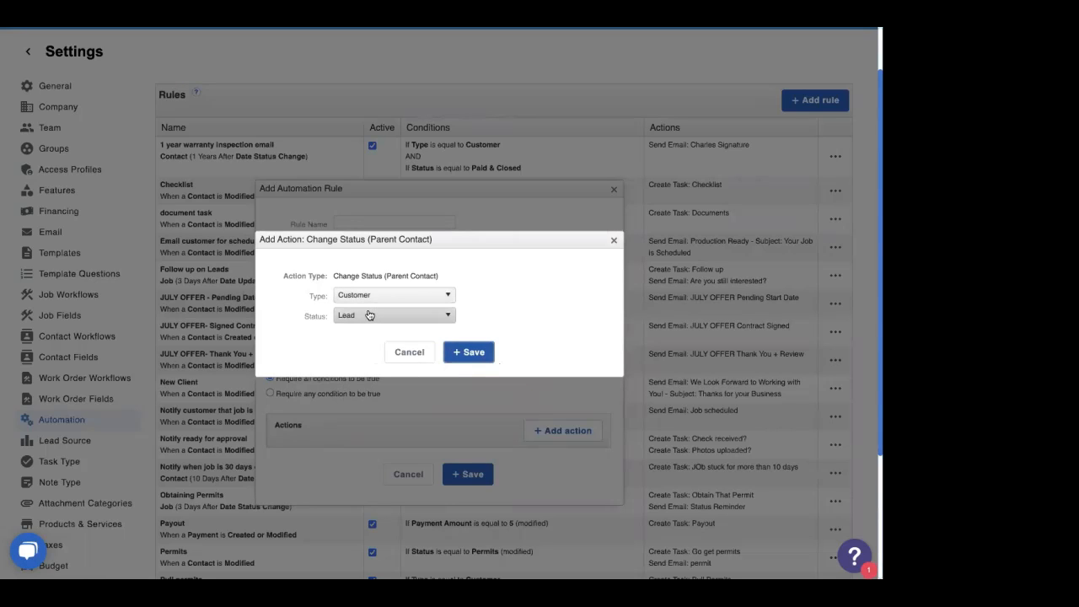
click(614, 241)
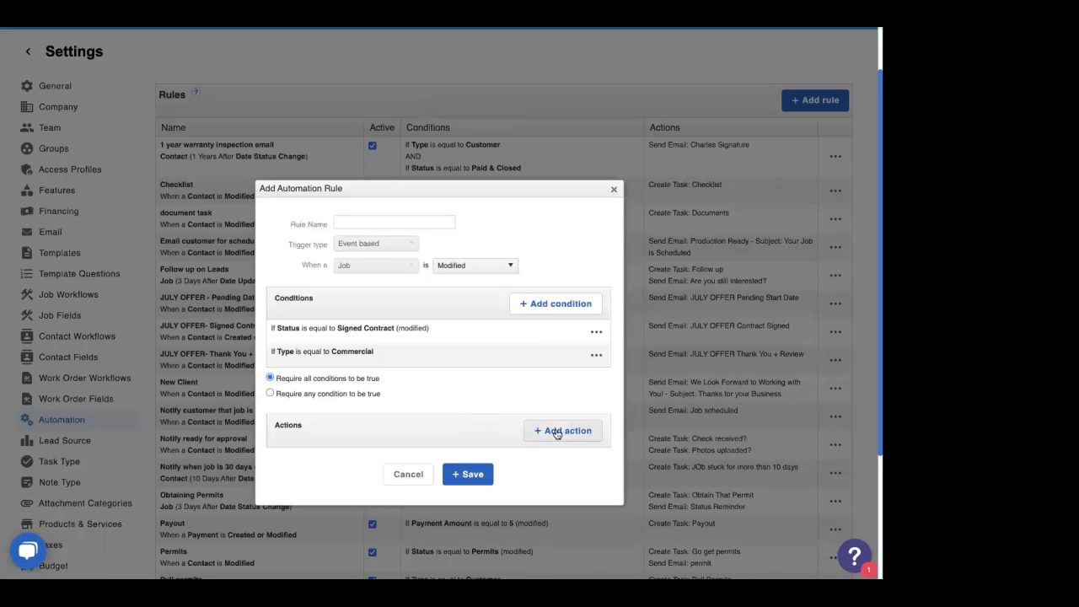
Start a Create Task action for the rule, view its fields and Assigned to choices, and close it without saving
click(559, 431)
click(434, 295)
click(417, 309)
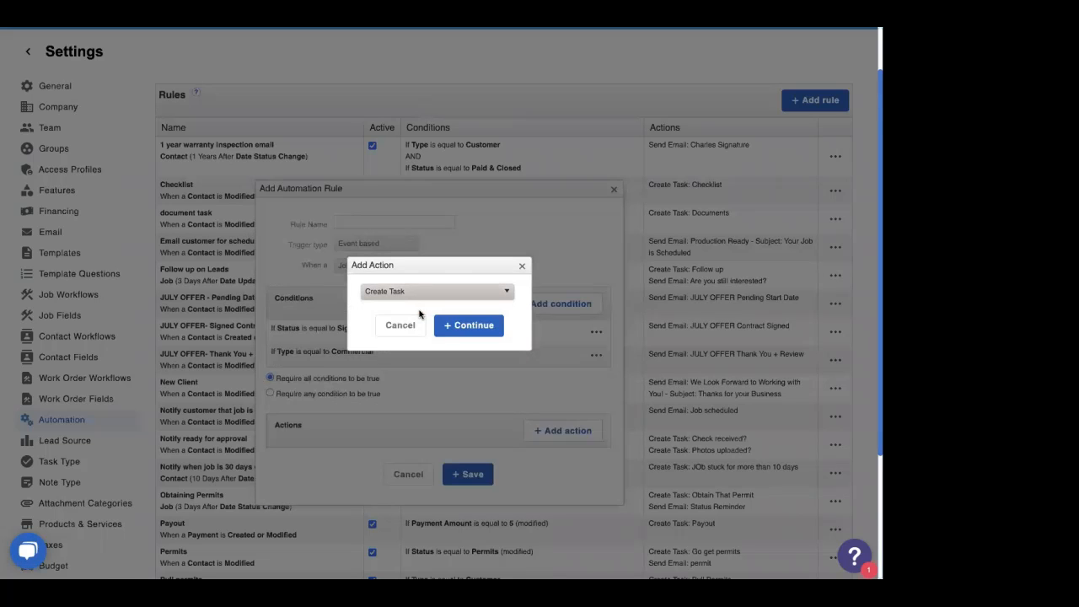
click(479, 328)
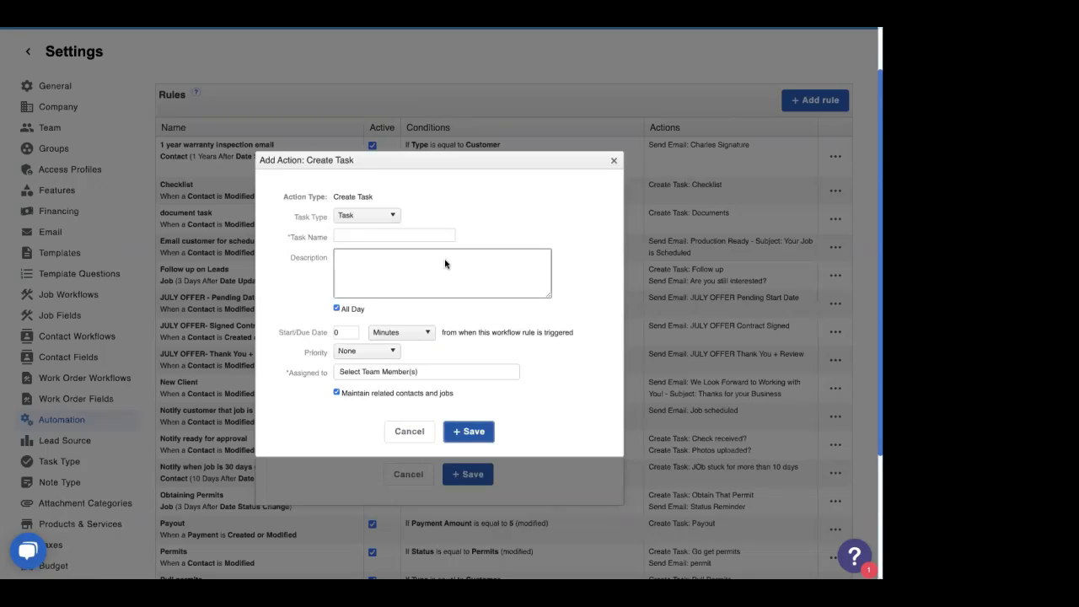
click(413, 372)
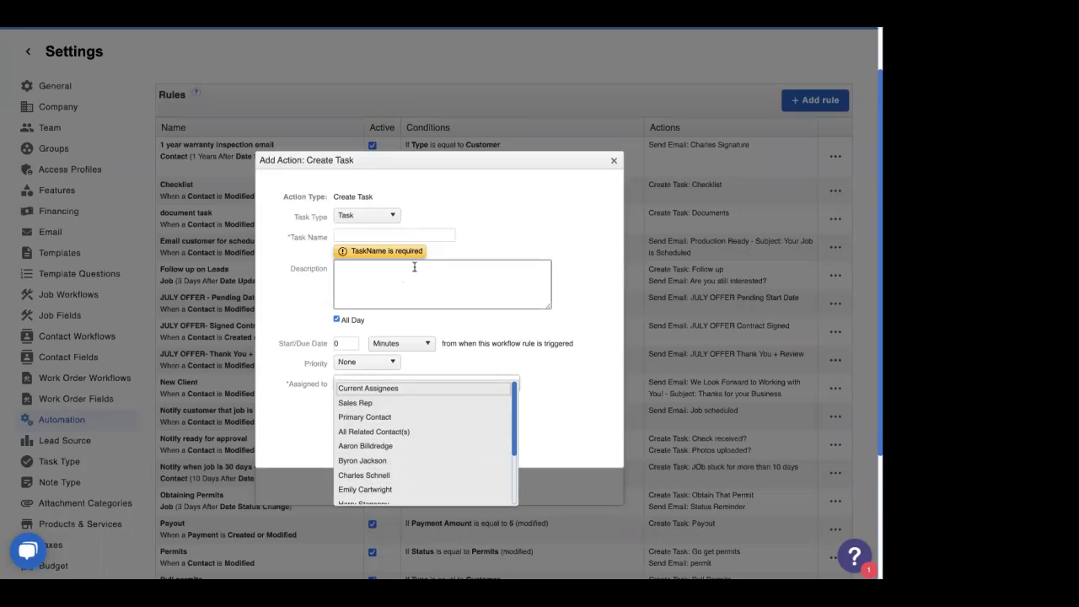
click(476, 238)
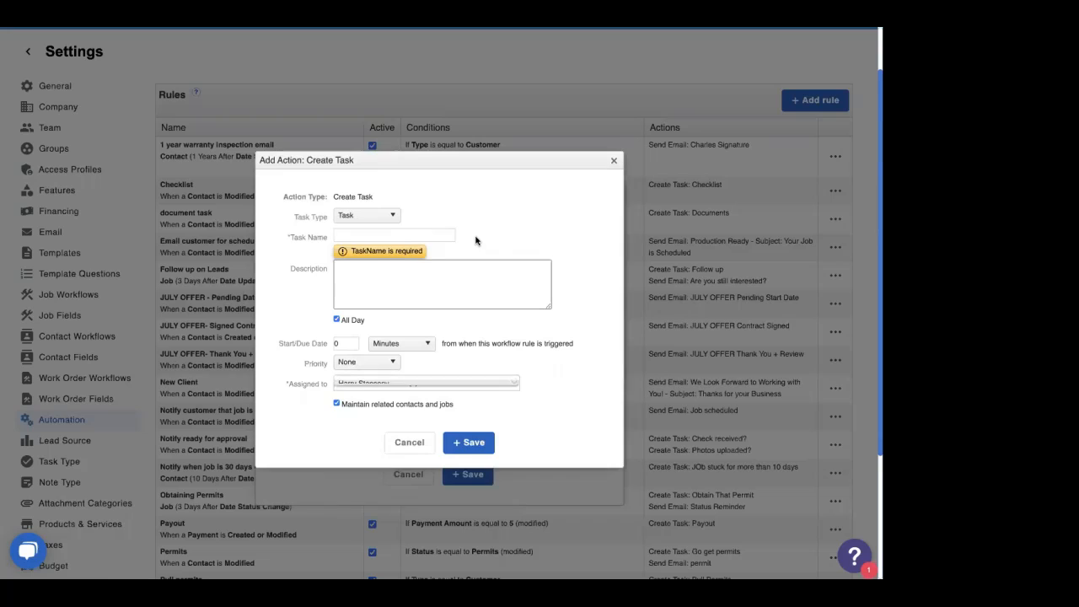
click(613, 160)
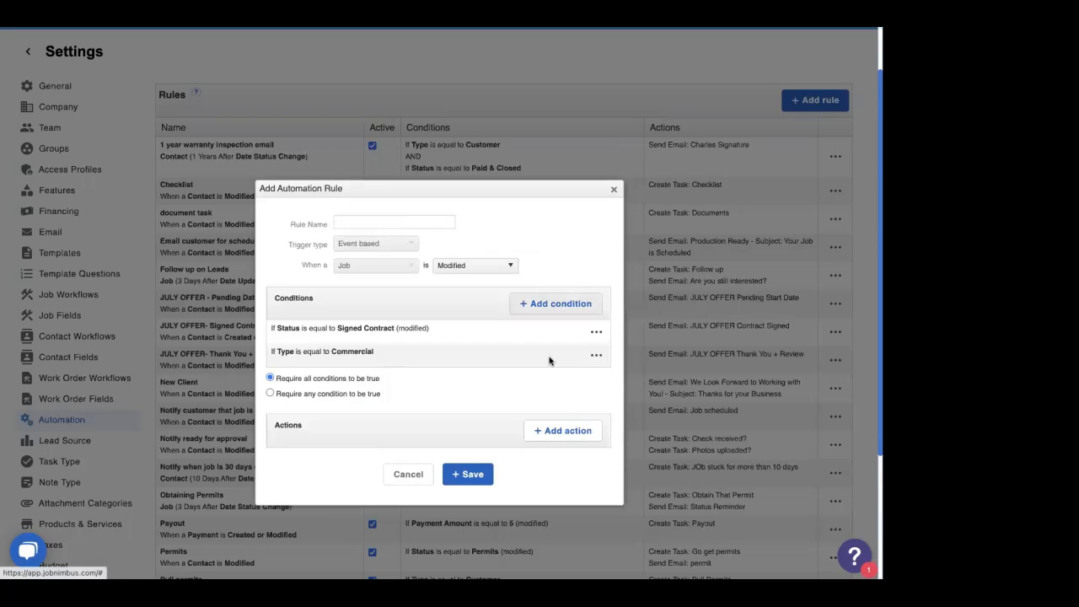
Examine the template and recipient choices of a Send Email action, and discard both the action and the unsaved rule
click(548, 434)
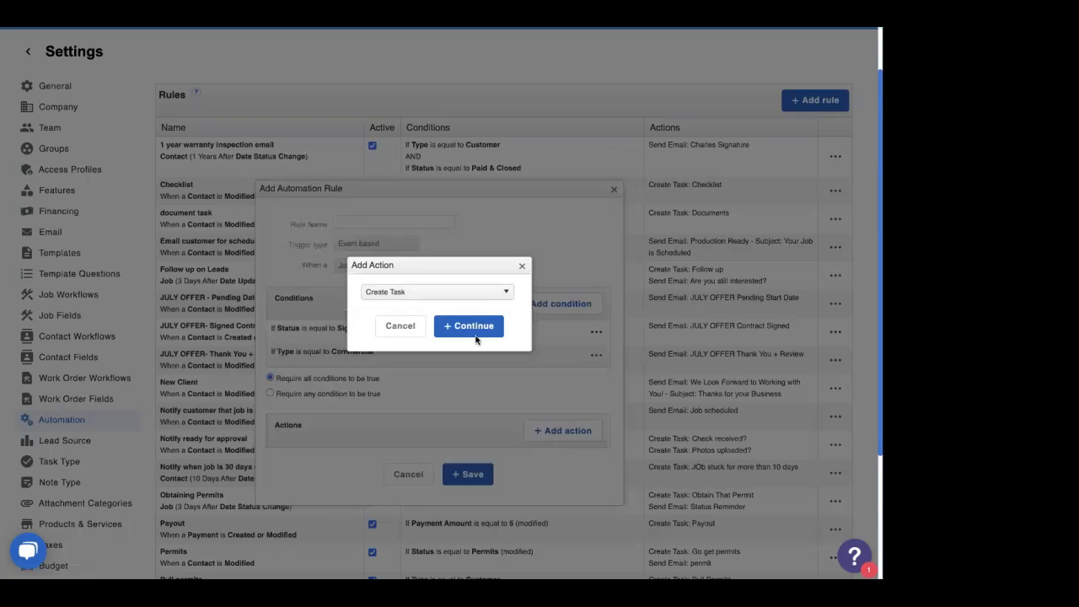
click(459, 295)
click(447, 321)
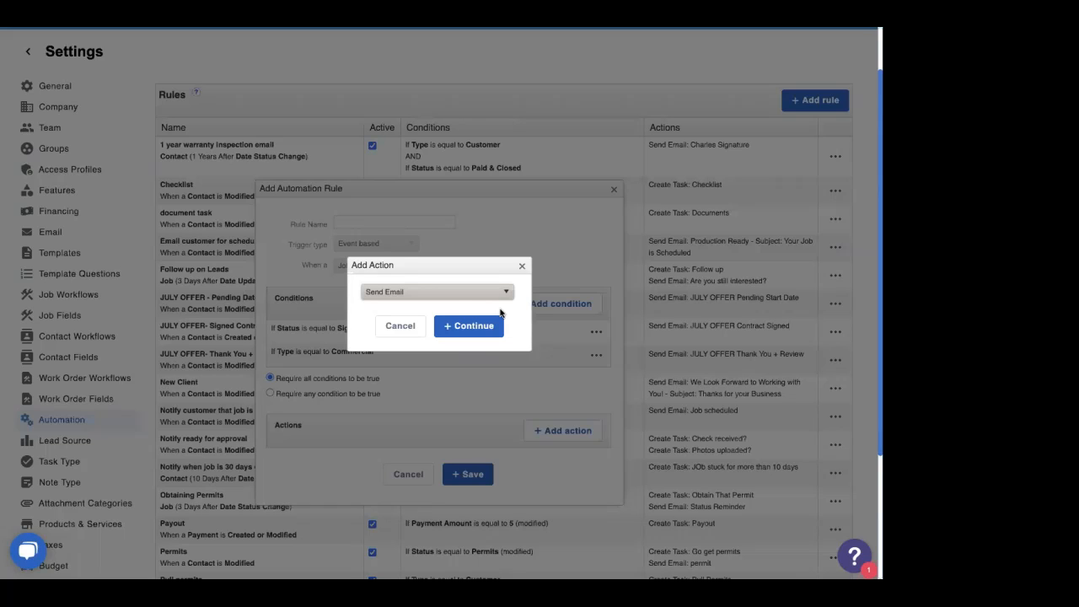
click(460, 331)
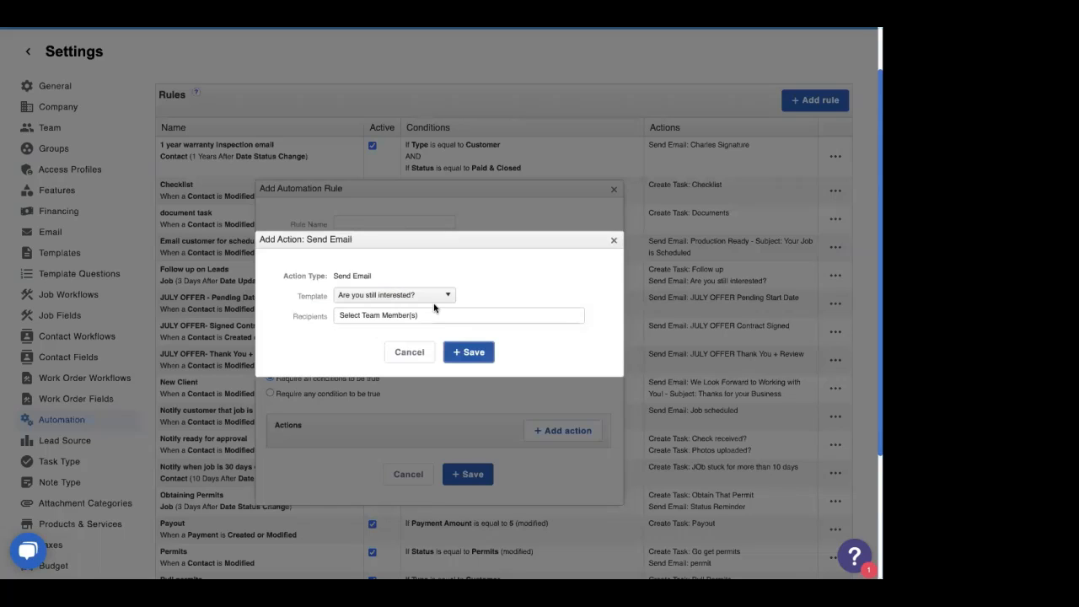
click(361, 296)
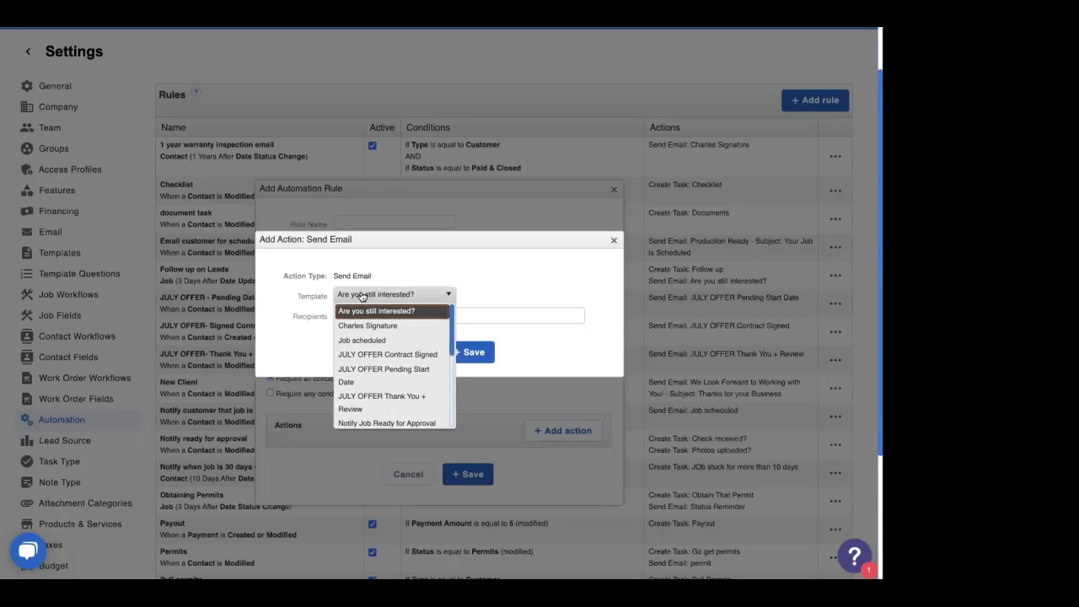
scroll(373, 379, down, 5)
scroll(375, 379, up, 5)
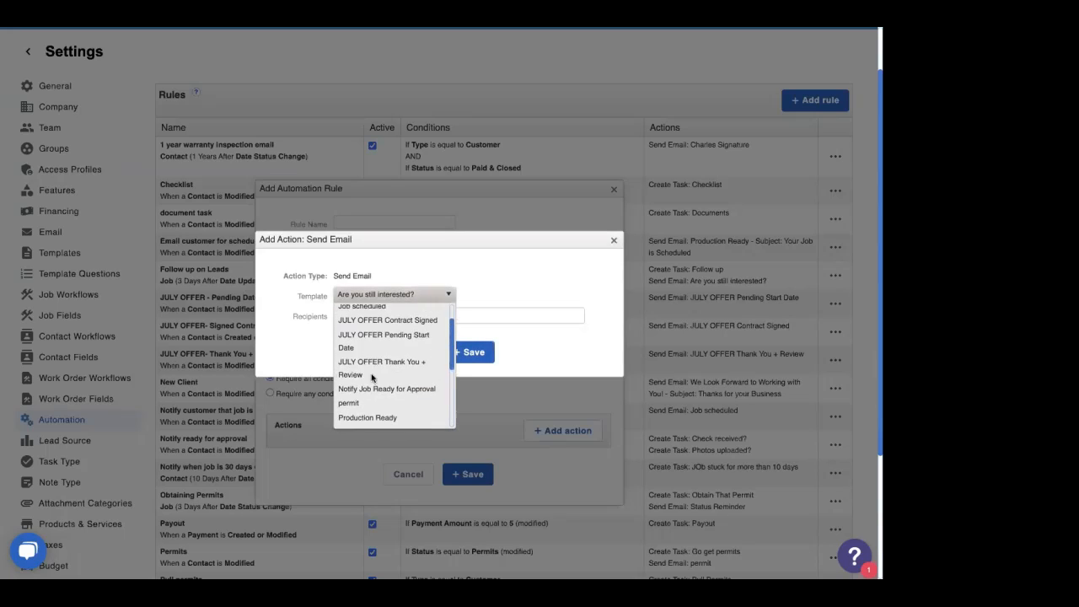
click(491, 321)
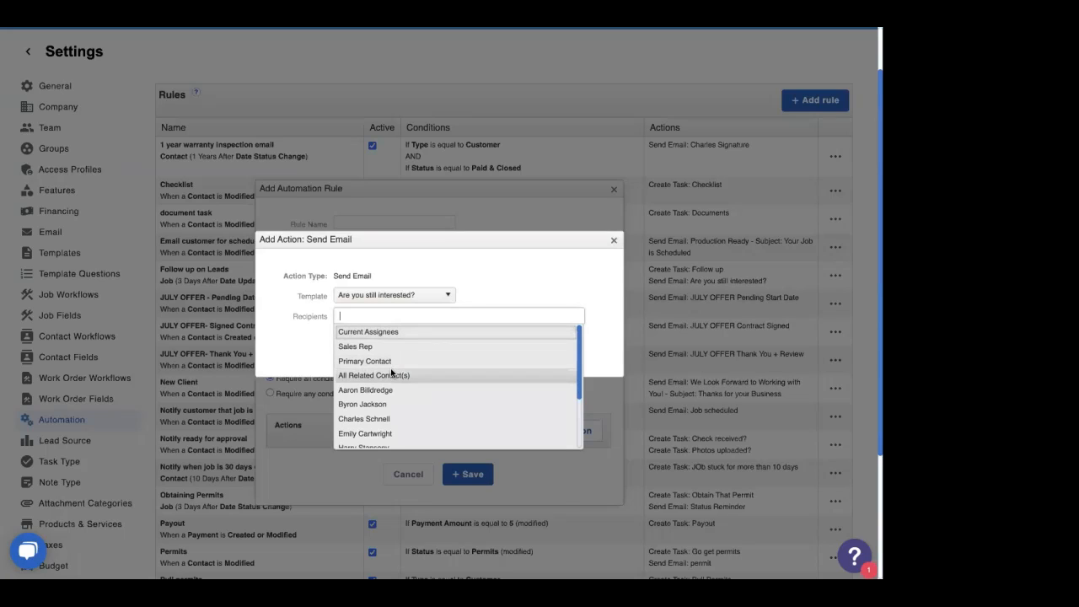
click(302, 350)
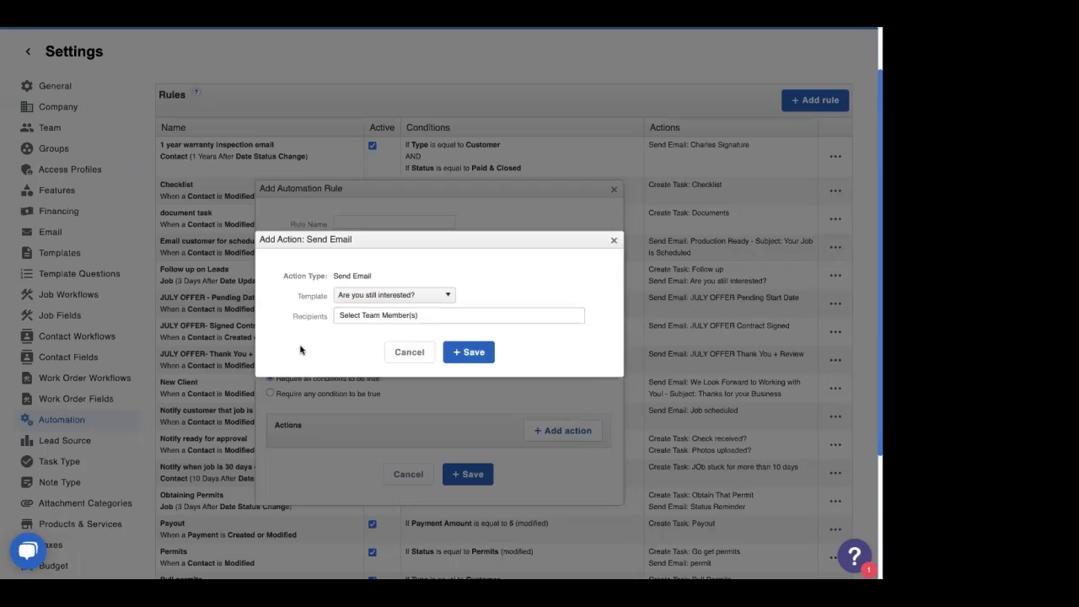
click(614, 240)
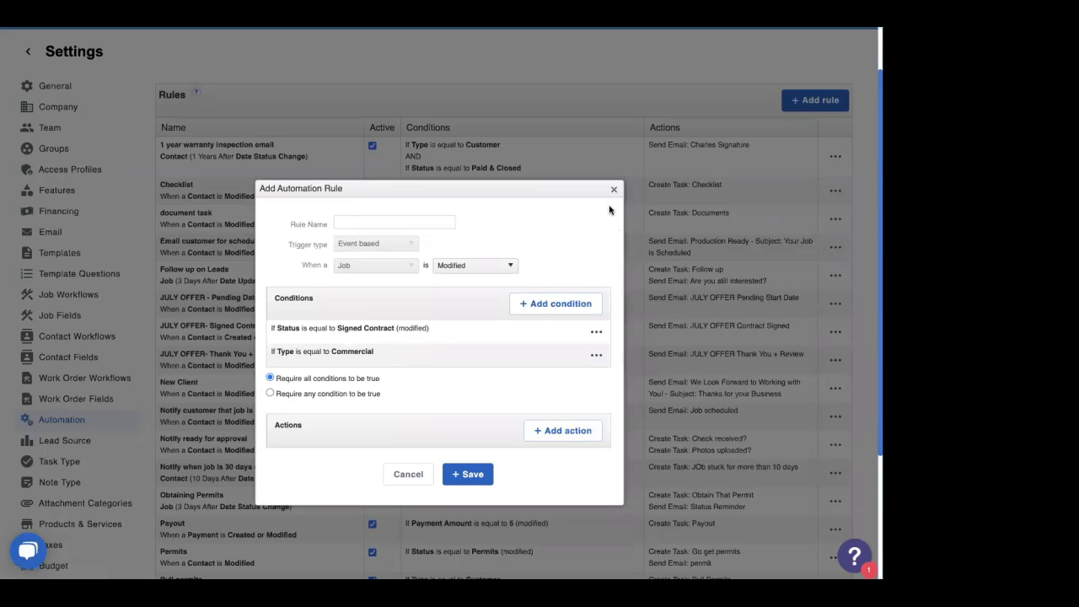
key(Escape)
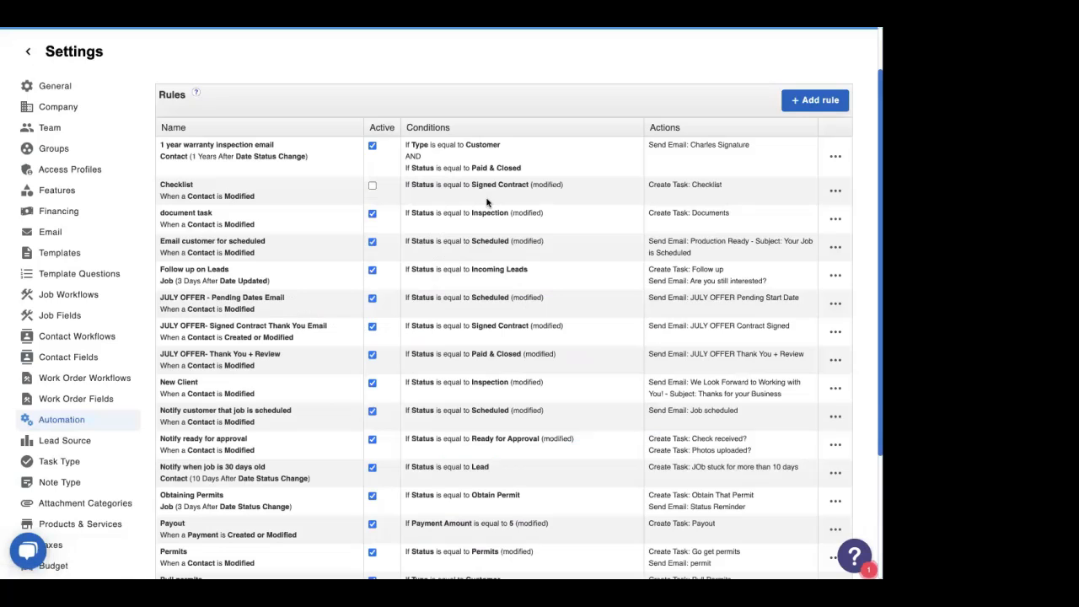
click(84, 256)
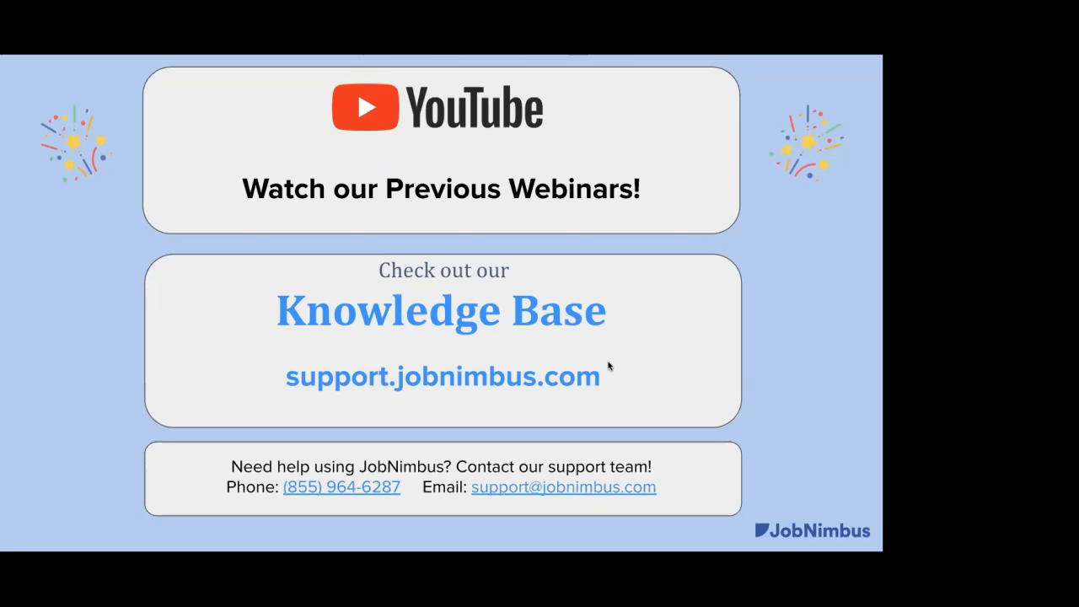
key(super+w)
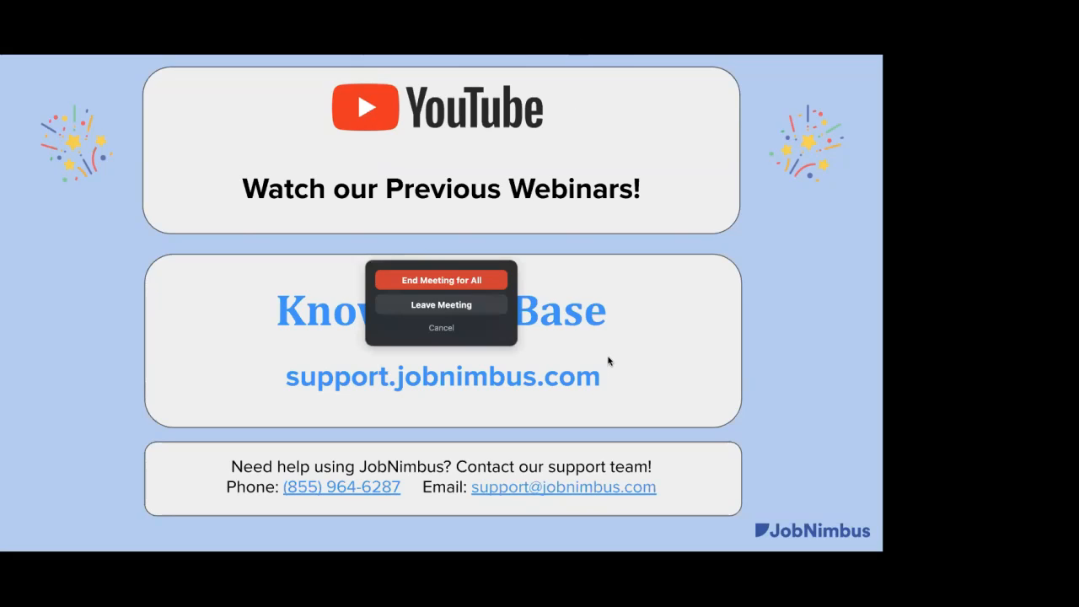